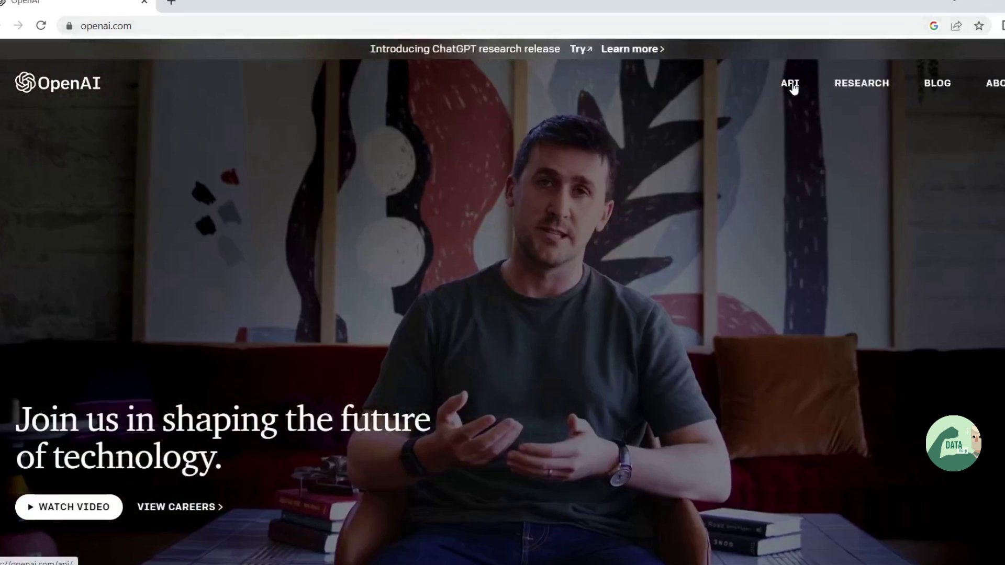
Step: Reach the OpenAI Platform API keys page through the account menu
click(793, 89)
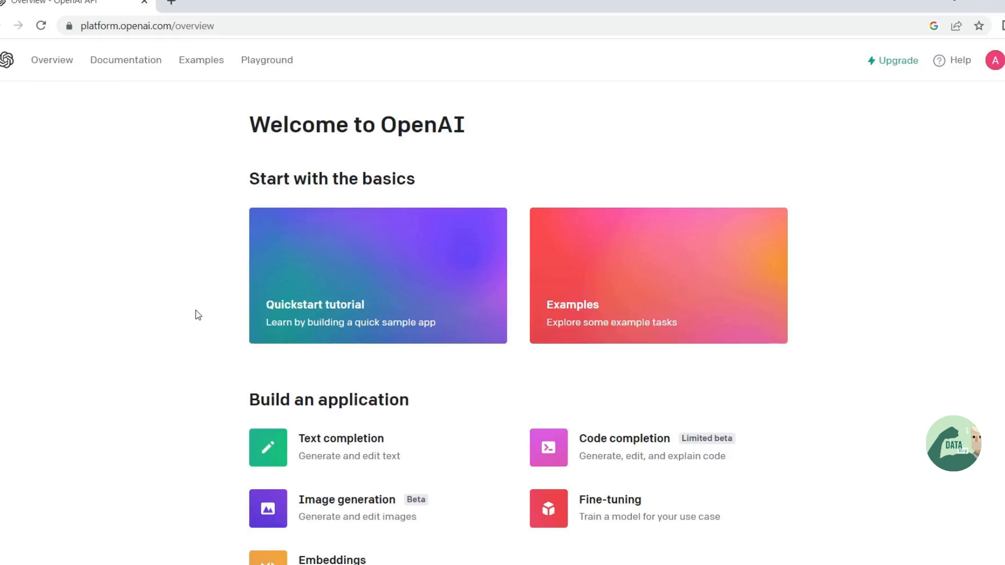
click(994, 63)
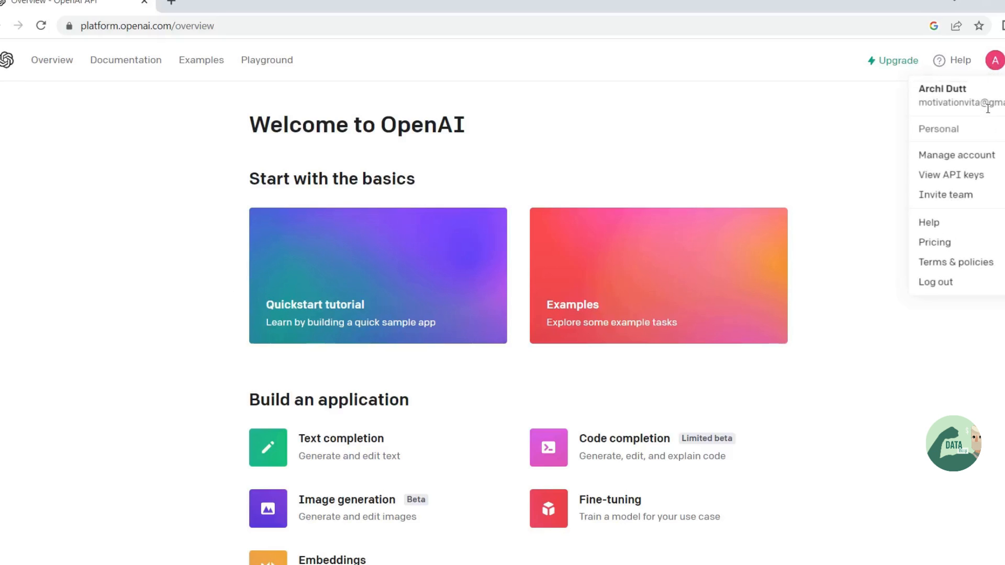
click(963, 179)
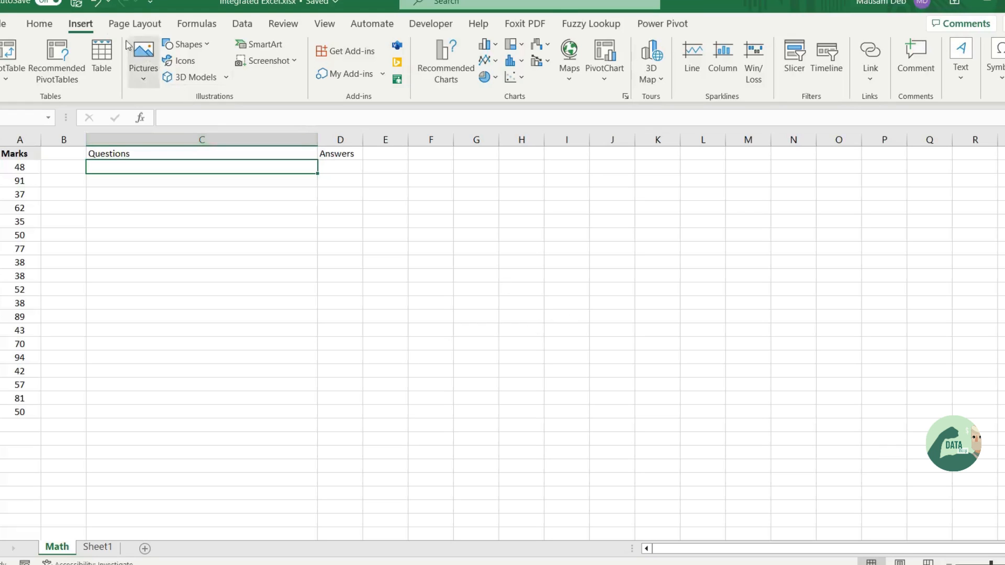
Step: Find BrainiacHelper by searching 'openai' in the add-ins store and install it, accepting the license
click(338, 53)
click(334, 146)
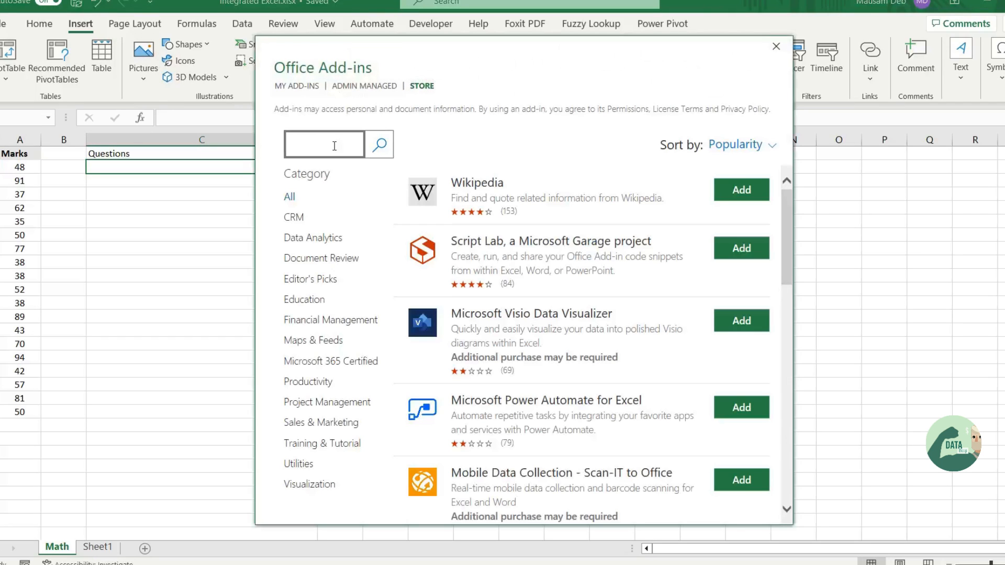
text(openai)
click(379, 145)
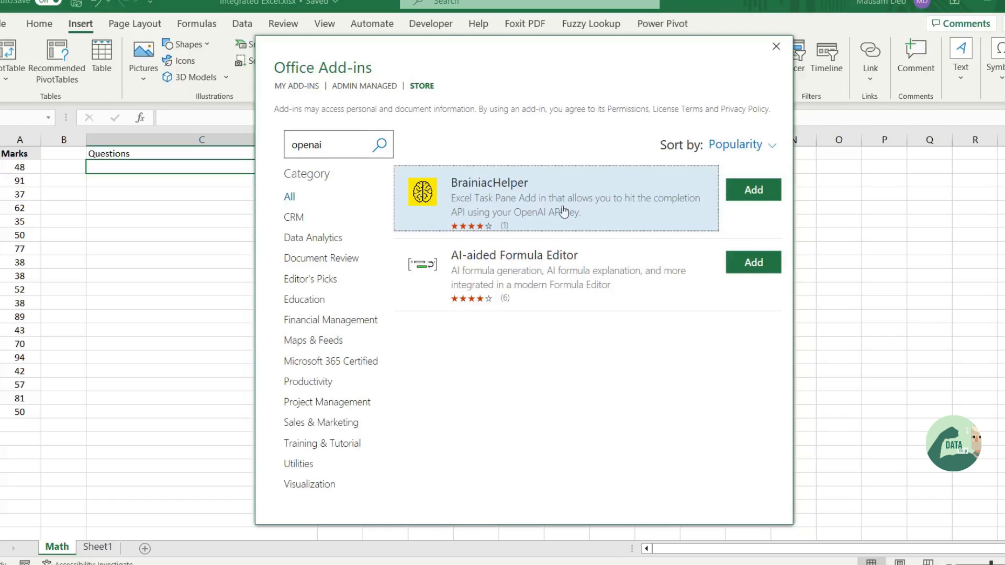
click(762, 197)
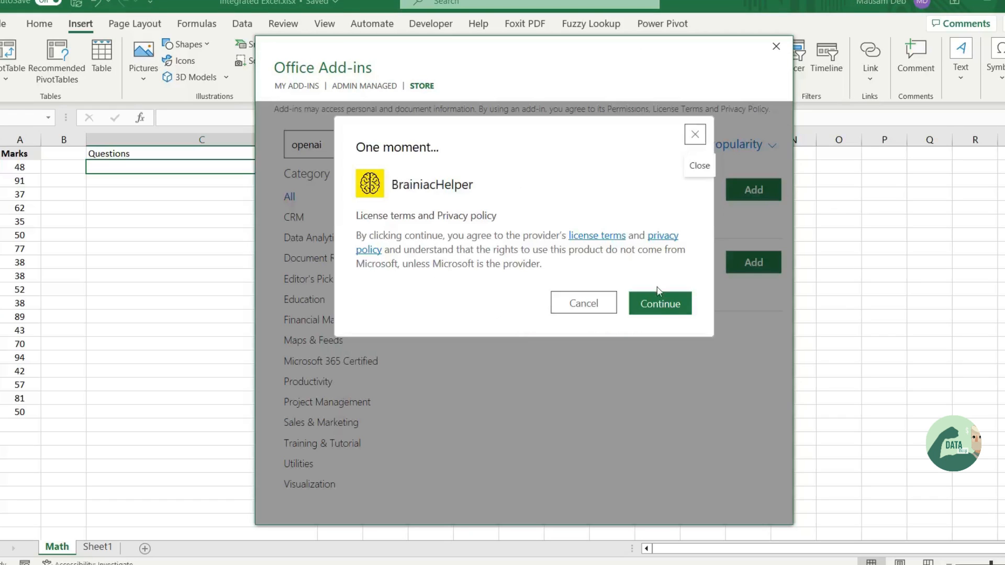
click(663, 306)
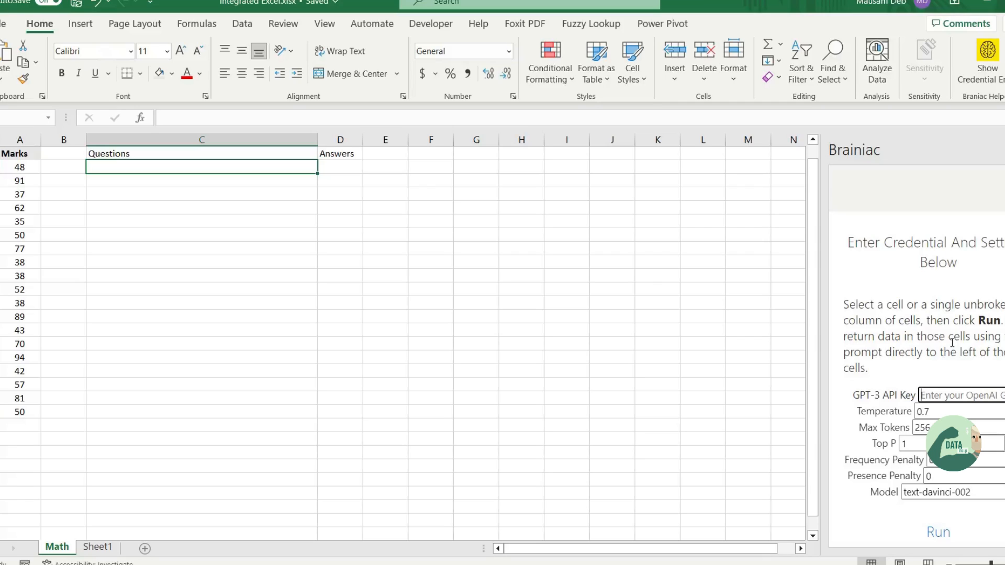
Step: Paste the OpenAI API key into the Brainiac pane's GPT-3 API Key field
click(925, 394)
key(ctrl+v)
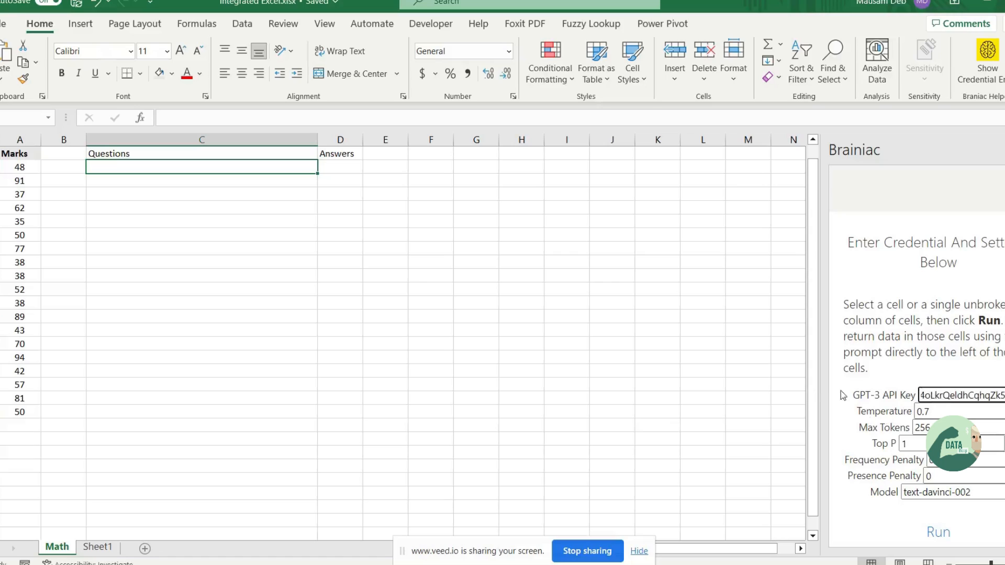
click(785, 398)
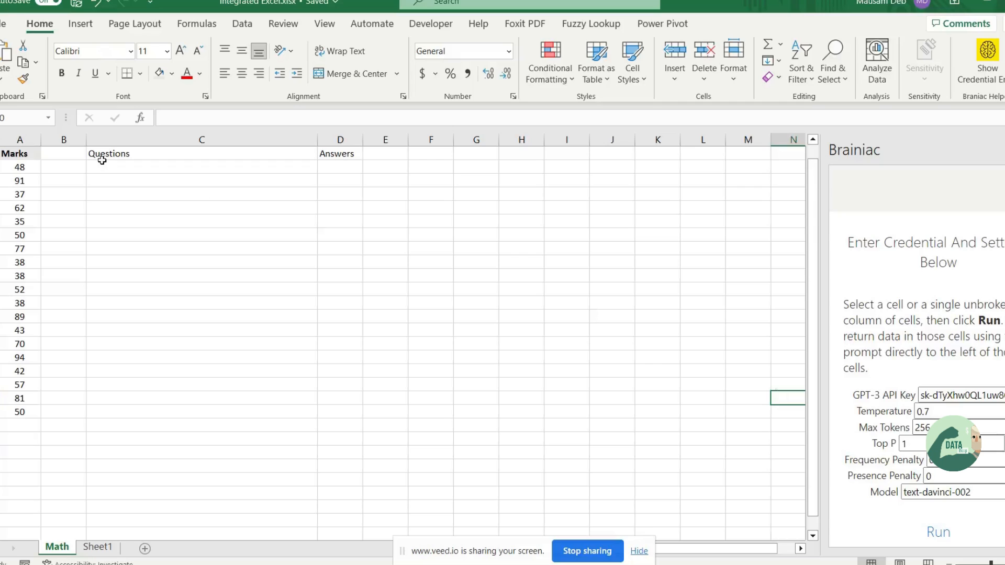
Step: Widen column D and enter 'Is chat gpt integrated in my excel' in C48
mouse_move(363, 139)
mouse_down()
mouse_move(604, 141)
mouse_move(528, 141)
mouse_up()
click(157, 168)
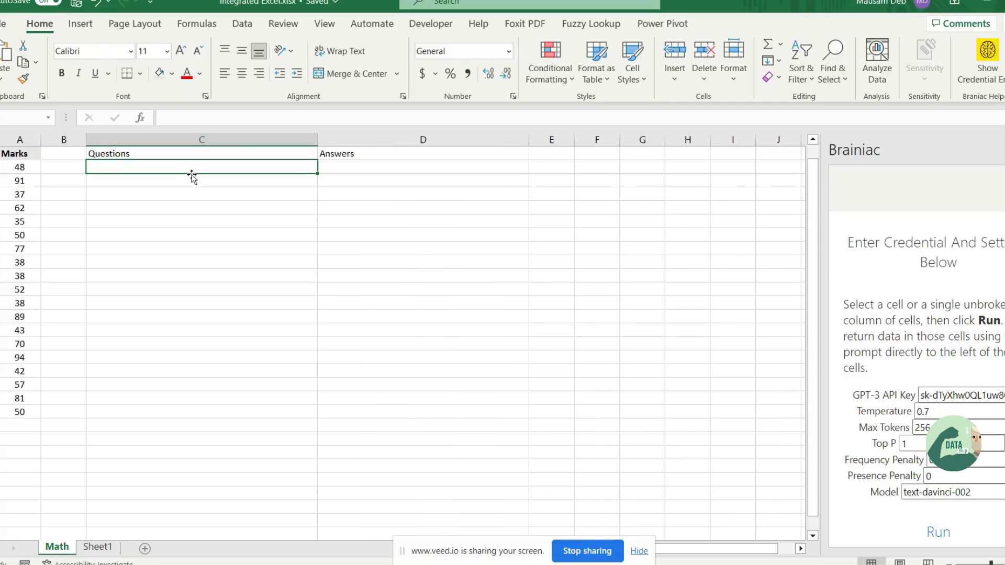
text(Is chat gpt)
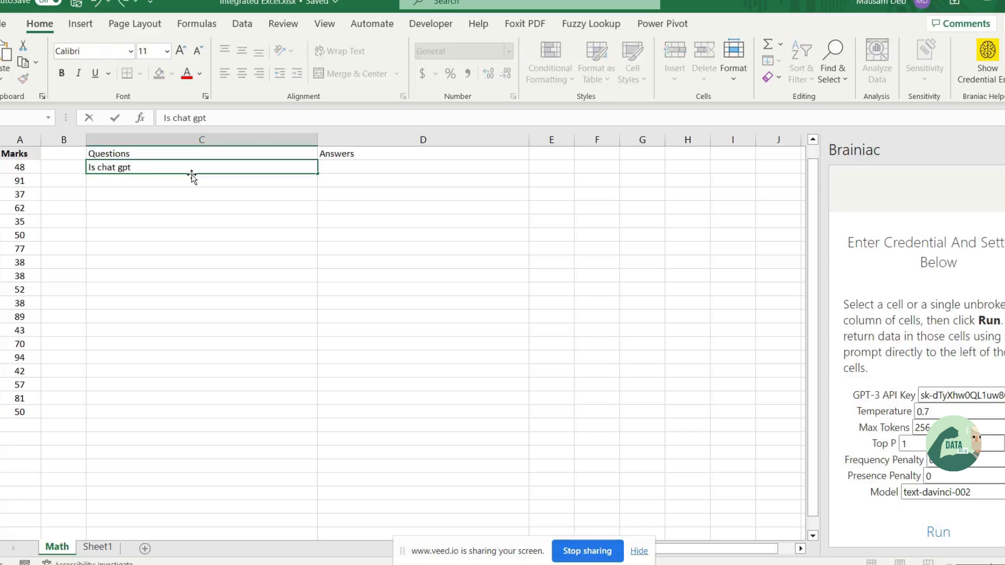
text( integrated in)
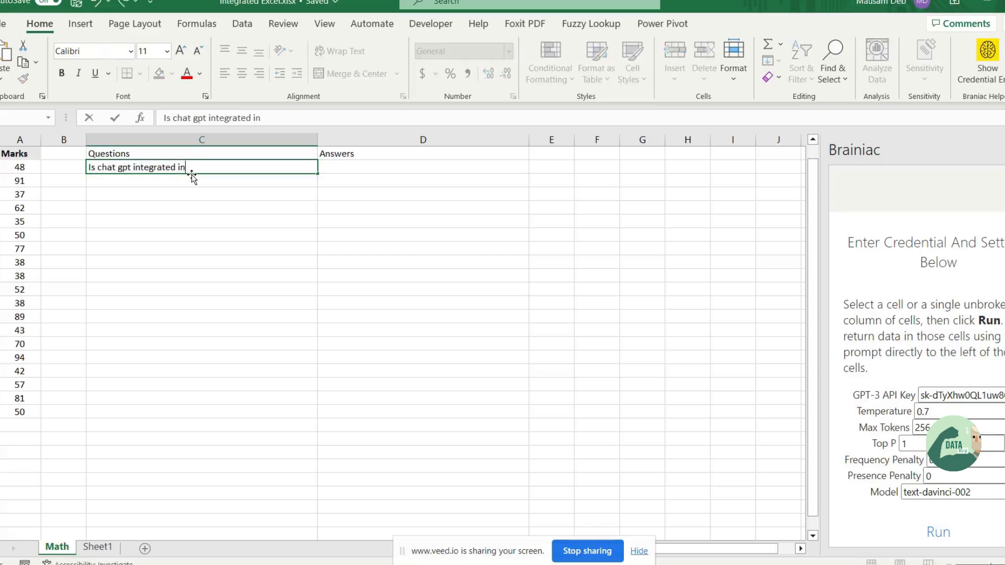
text( my excel)
key(Tab)
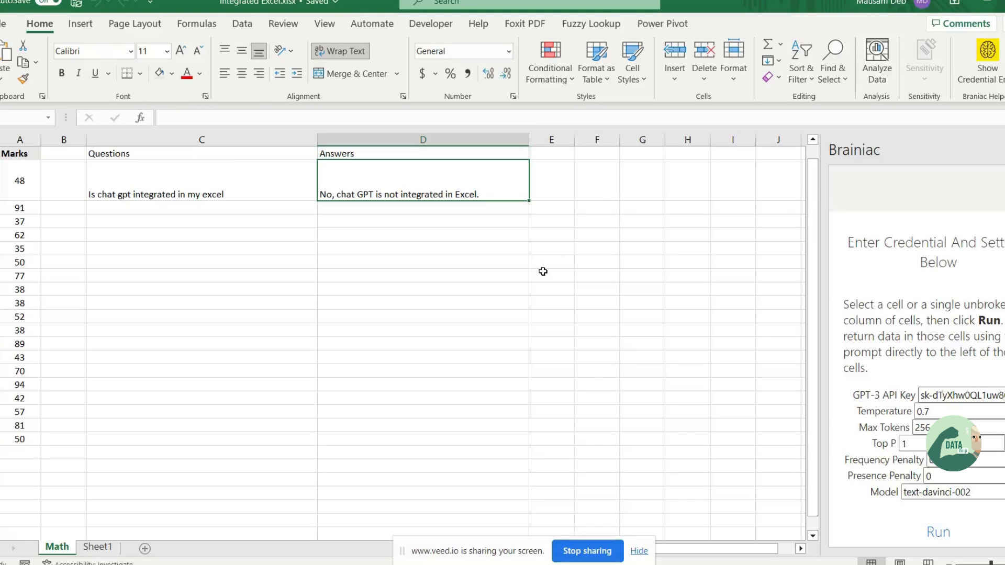
Step: Enter 'How is weather in london on summer' in C91 and widen column D for the answer
click(157, 208)
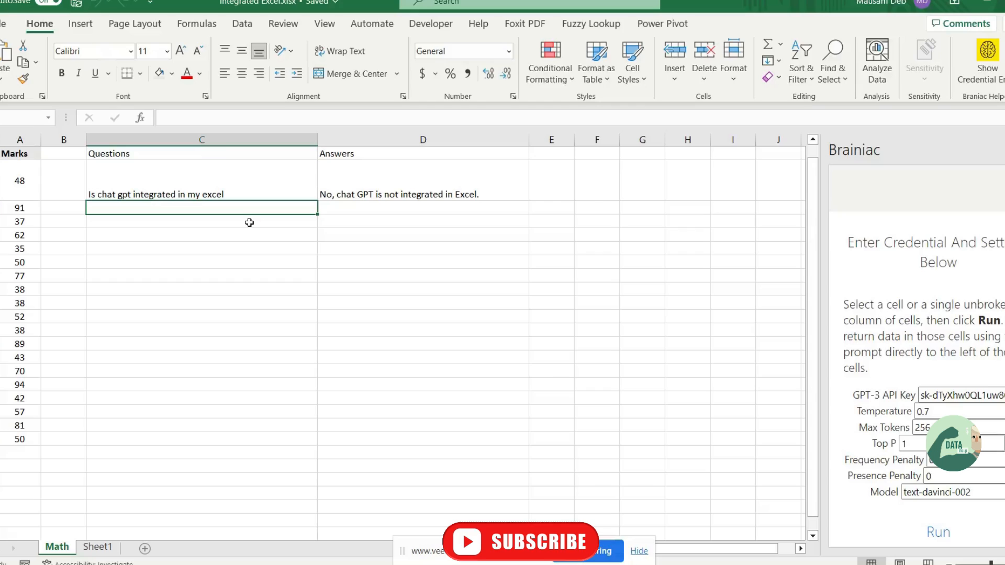
text(How is)
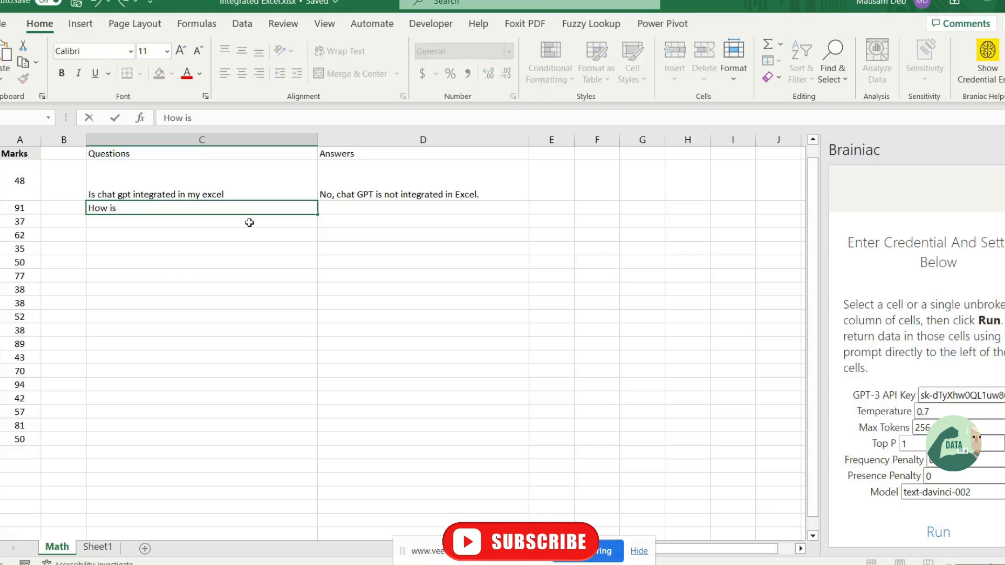
text( weather in lo)
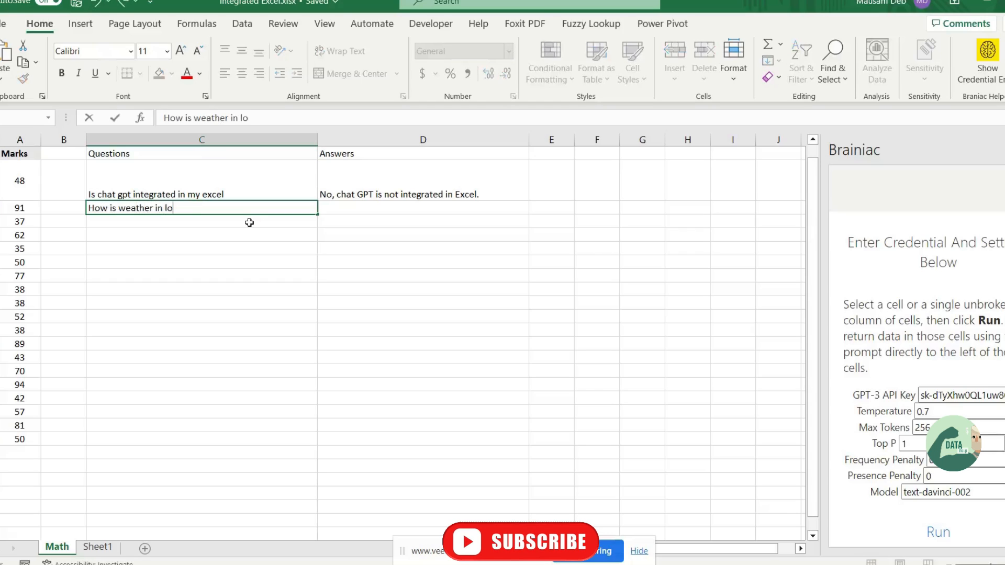
text(ndin)
key(BackSpace)
key(BackSpace)
key(BackSpace)
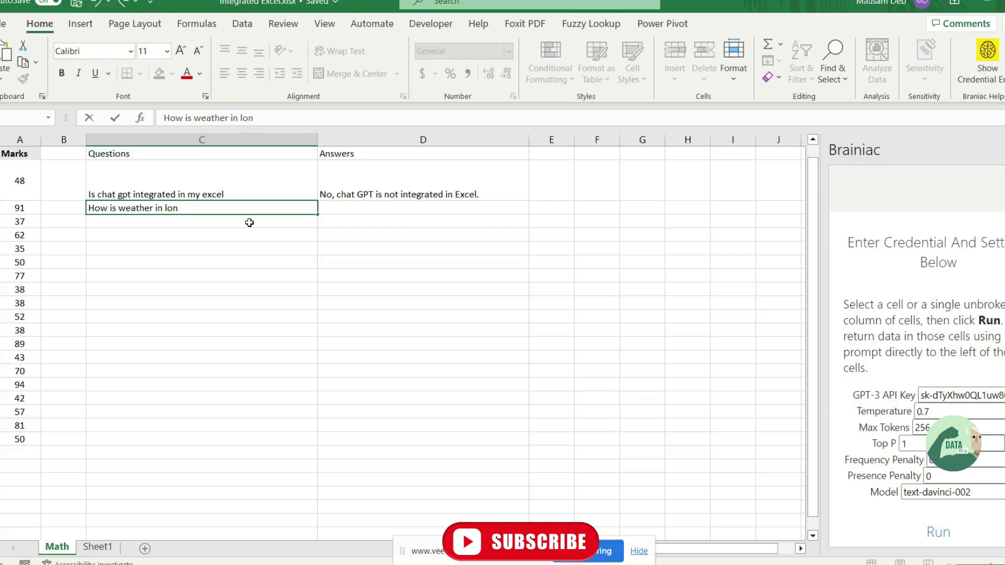
text(don)
key(BackSpace)
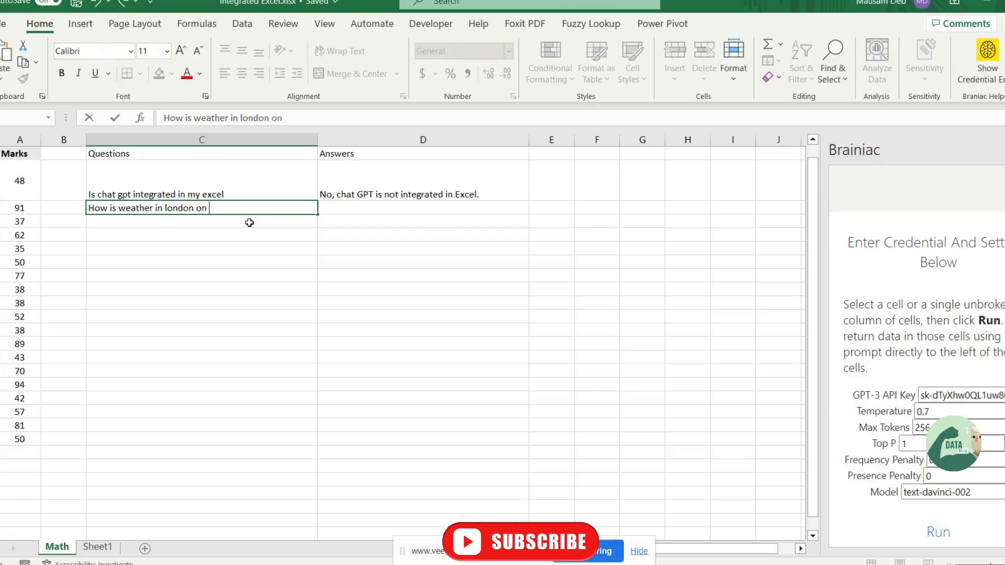
text(summer)
key(Tab)
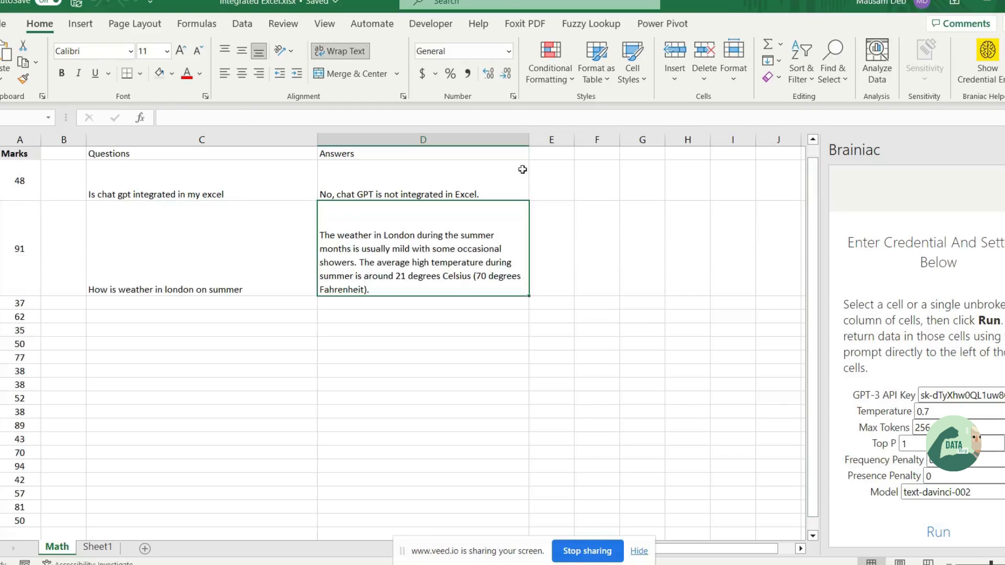
drag(527, 143, 563, 143)
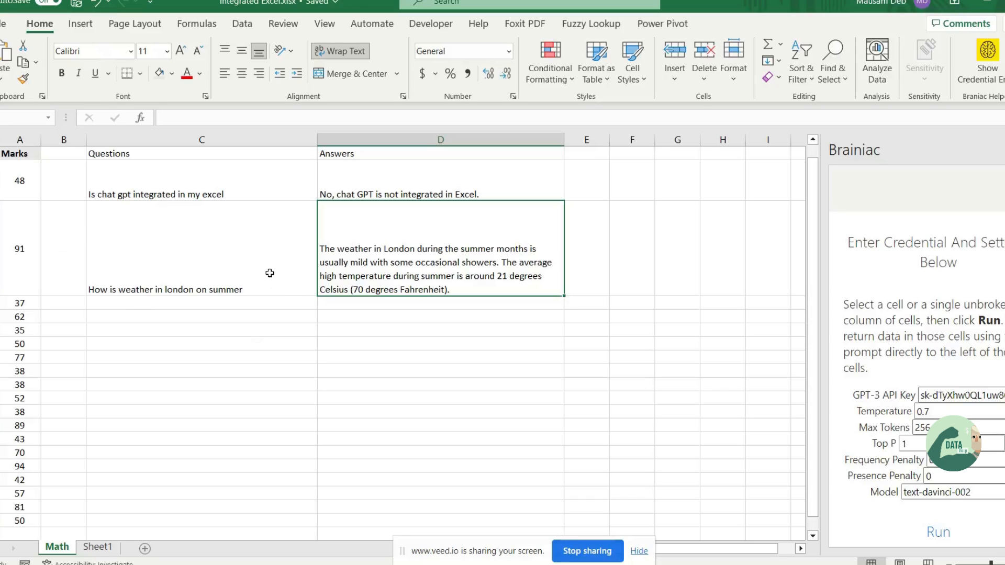
Step: Enter in C37 the question asking which function returns the highest number in A2:A21
click(158, 305)
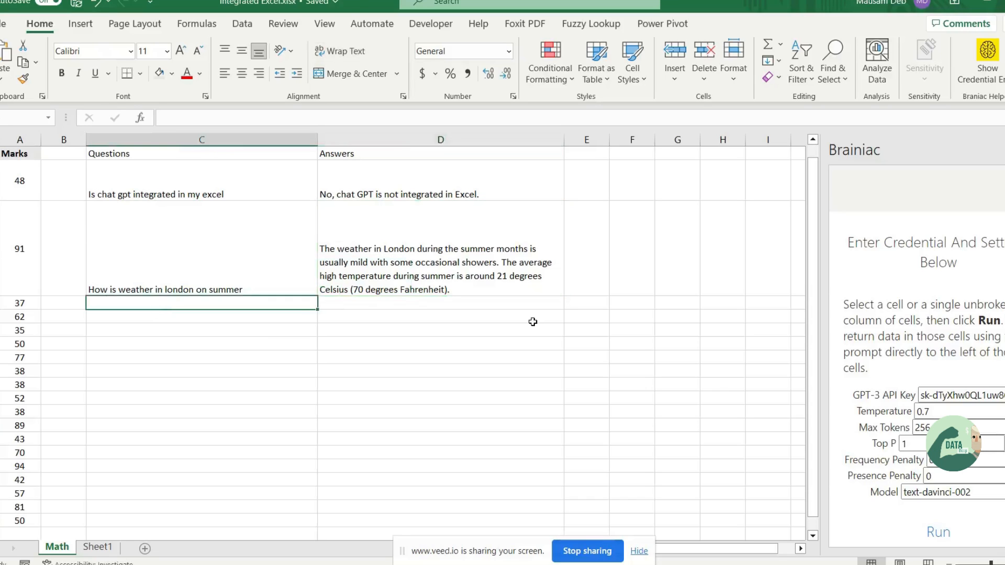
scroll(158, 342, left, 1)
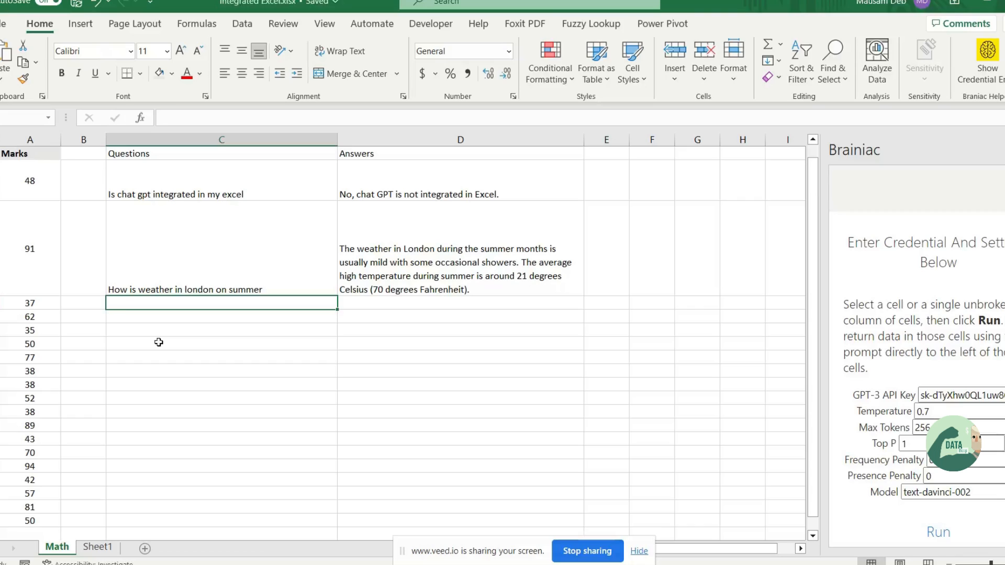
text(Excel fu)
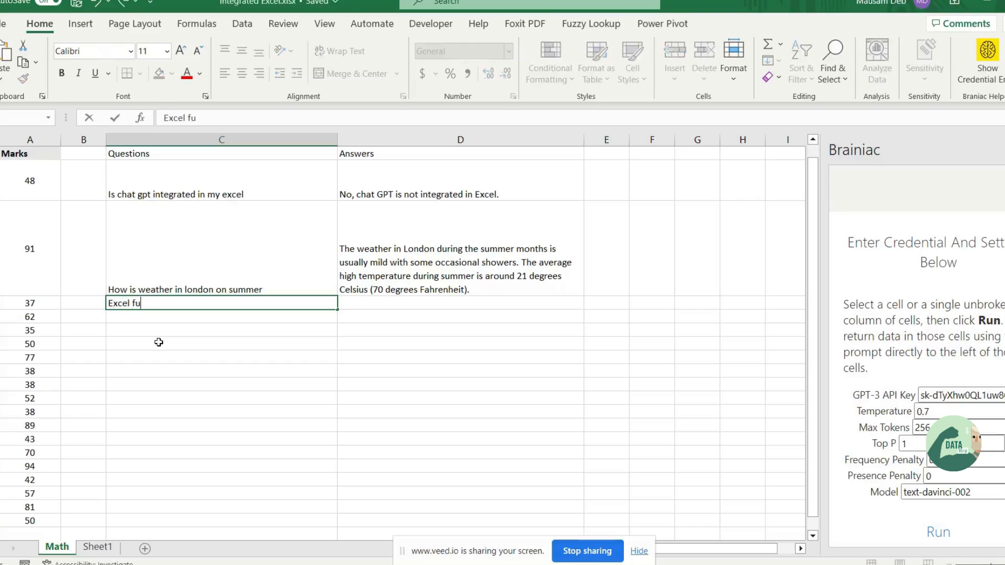
text(nction to )
text(retunr )
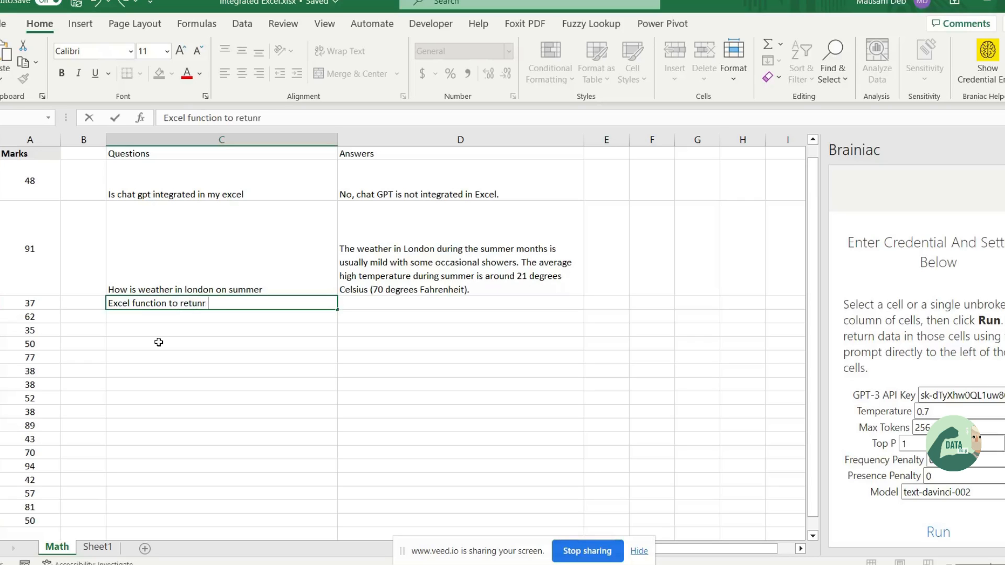
key(BackSpace)
key(BackSpace)
key(BackSpace)
text(rn higest )
text(number in)
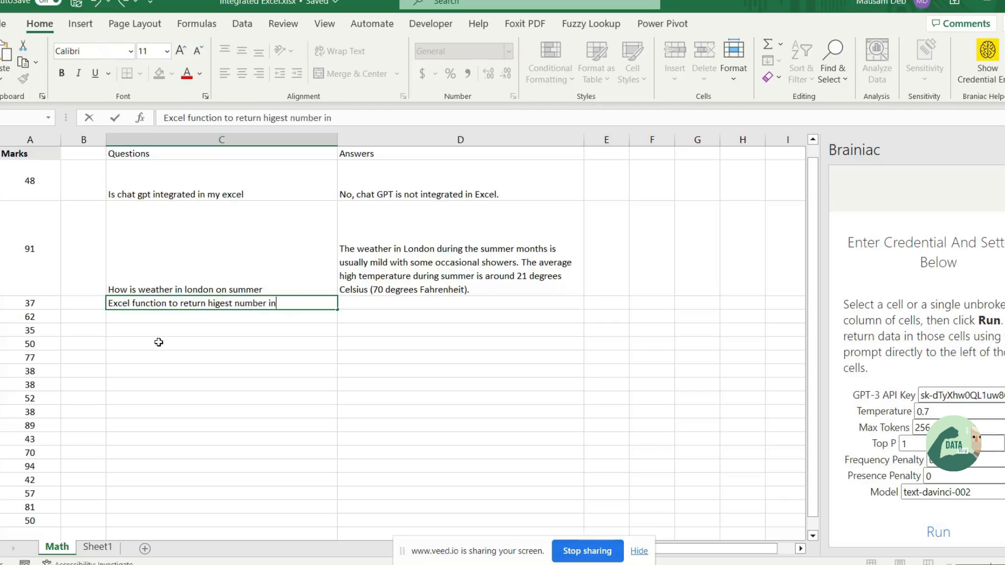
text( cell range fr)
text(om A2)
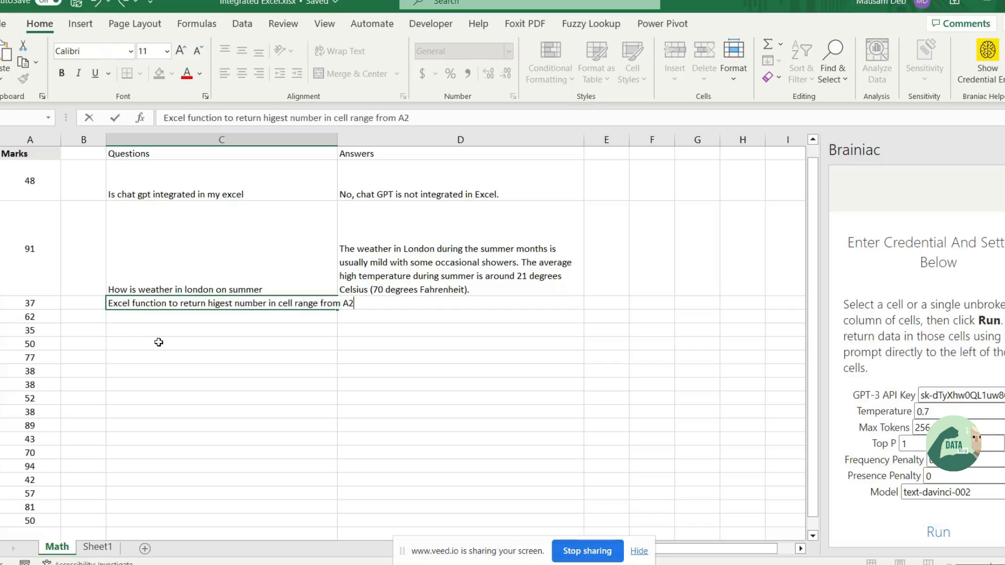
text( to A21)
key(Tab)
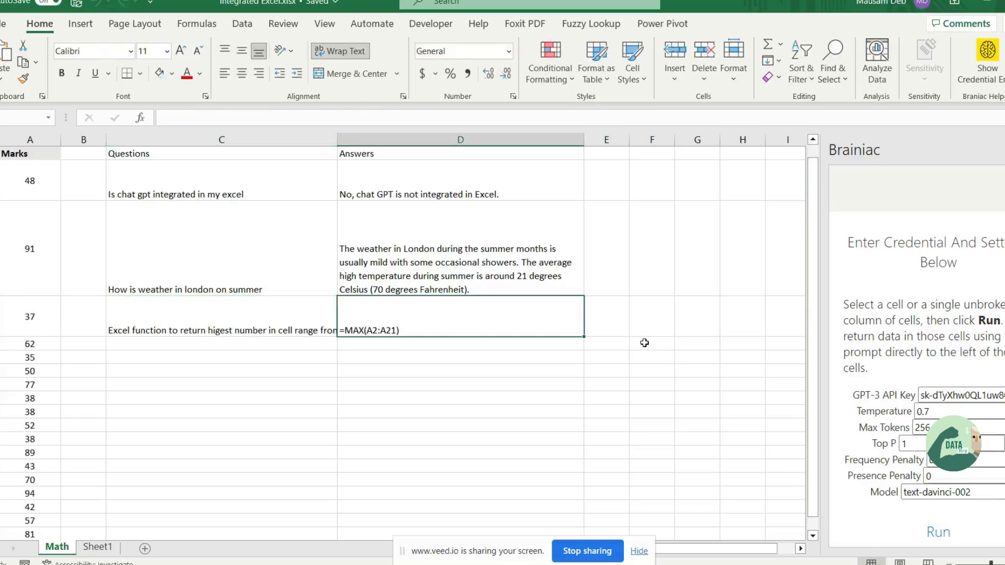
Step: Remove the blank line in D37 so =MAX(A2:A21) calculates 94
double_click(374, 321)
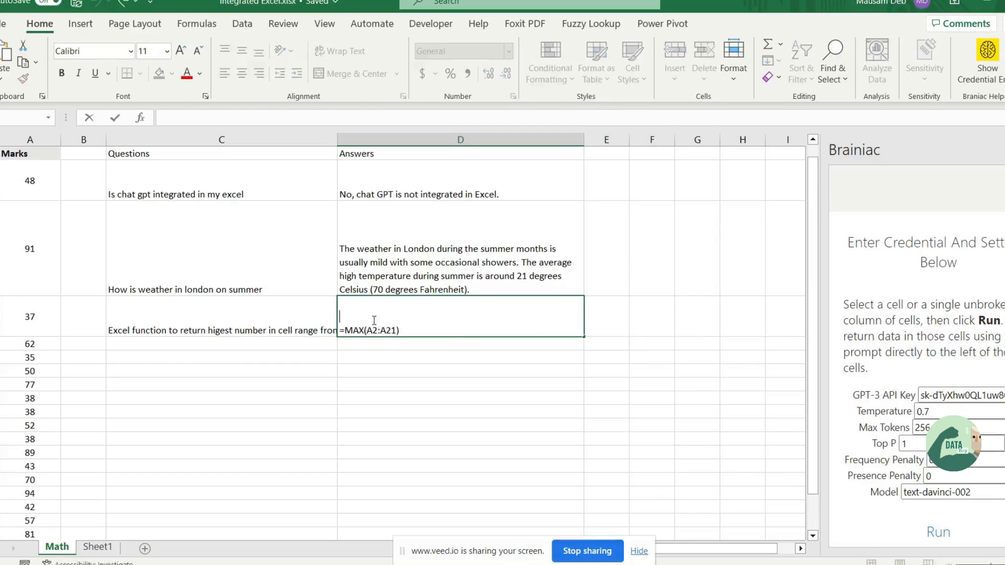
key(Delete)
key(Return)
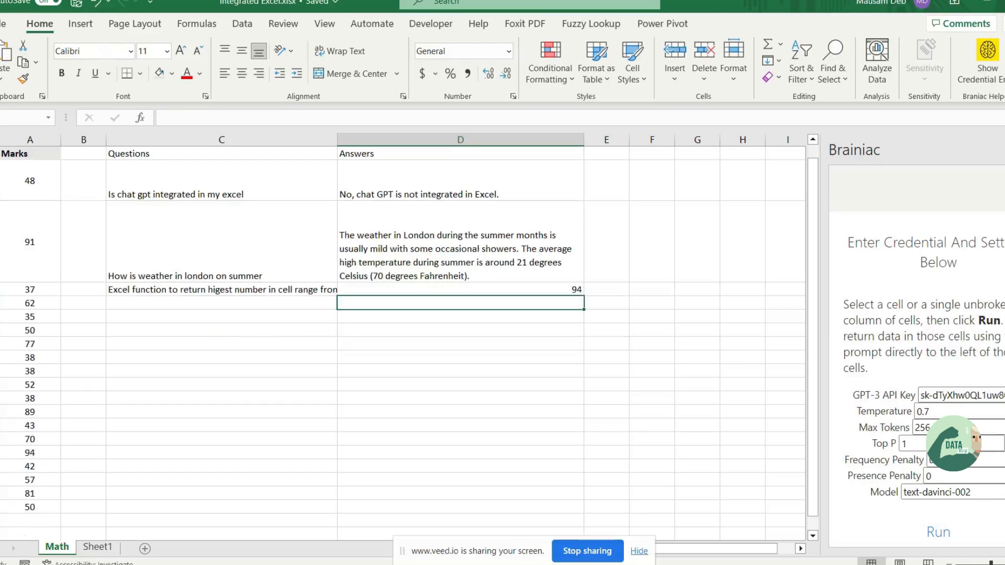
Step: Type the question asking for a formula filtering B1:J22 where column D is SIP, fixing typos
click(193, 302)
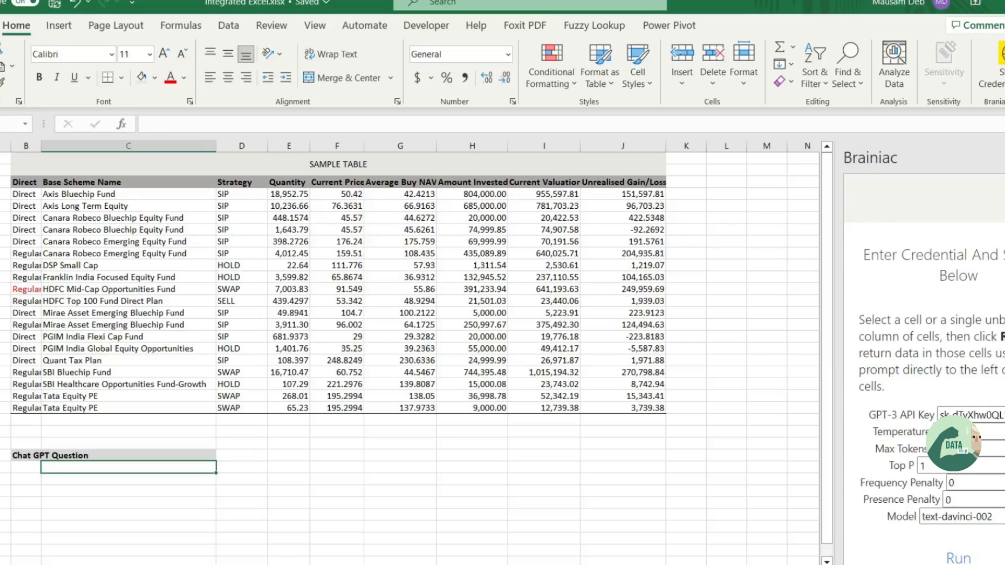
text(Return E)
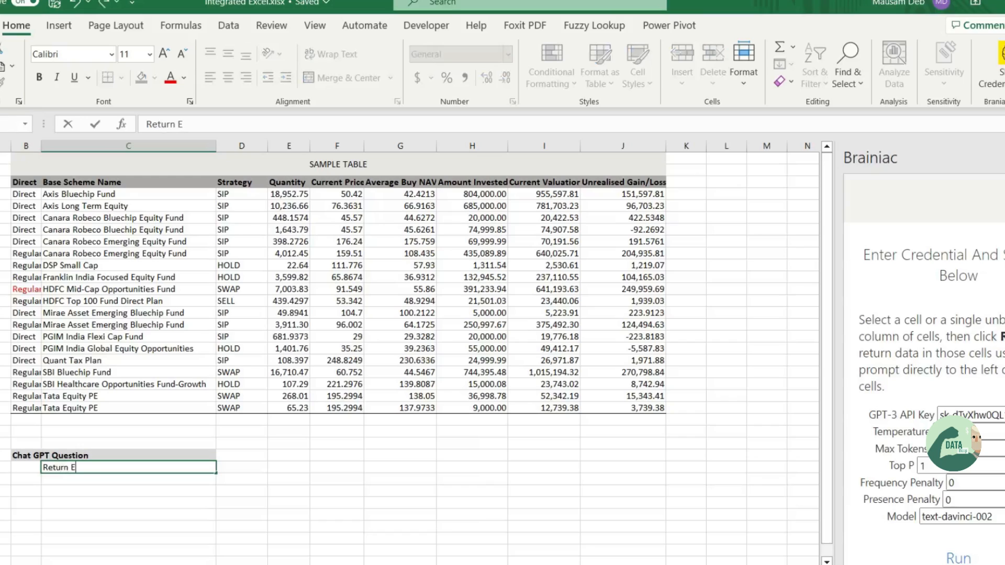
text(xcel )
text(Forums)
key(BackSpace)
key(BackSpace)
text(m)
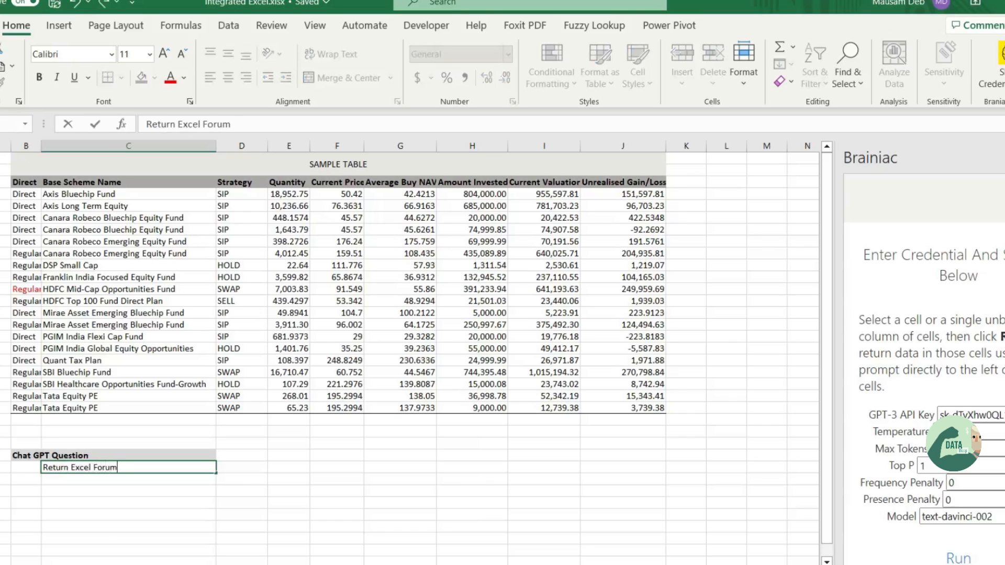
key(BackSpace)
key(BackSpace)
text(mula to)
text( filter bet)
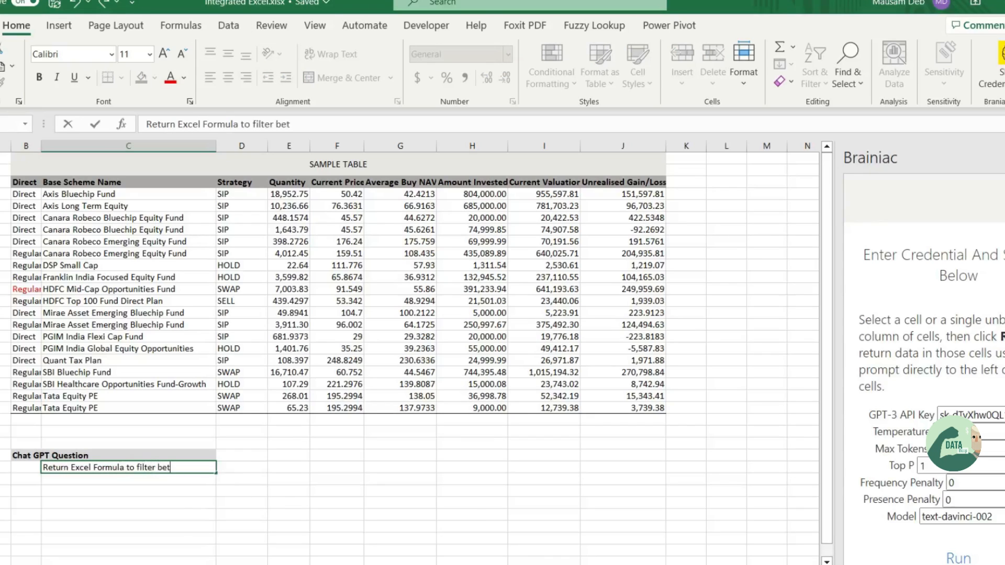
key(BackSpace)
key(BackSpace)
key(BackSpace)
text(range)
text( from B1:J)
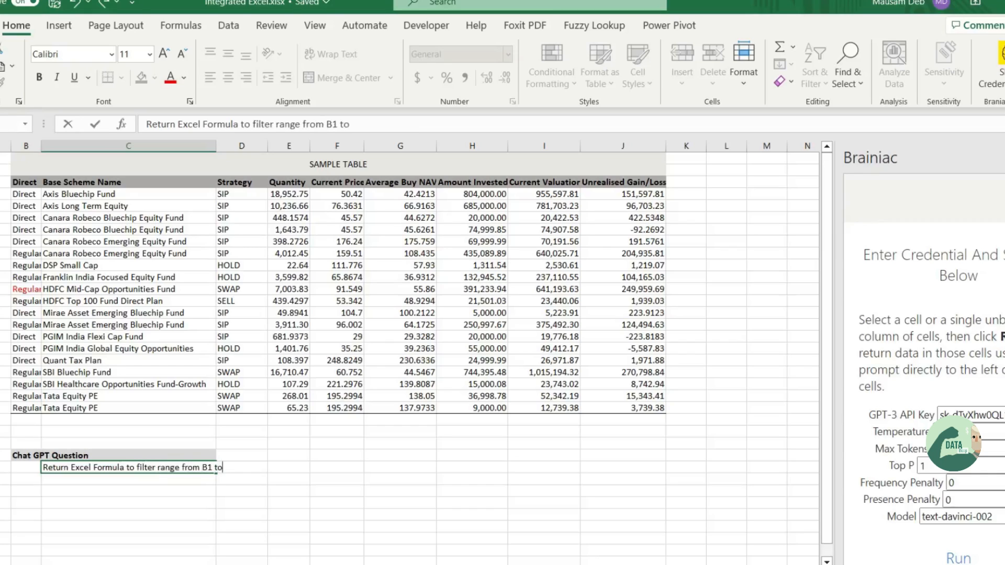
key(BackSpace)
key(BackSpace)
text(:)
text(J22)
text( where co)
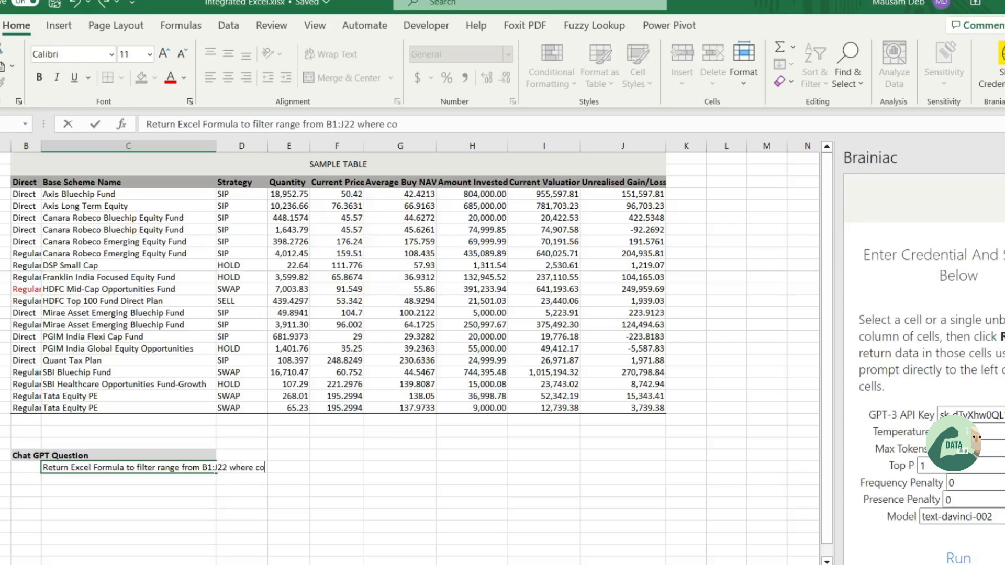
text(lumn)
text( D ha)
text(s val)
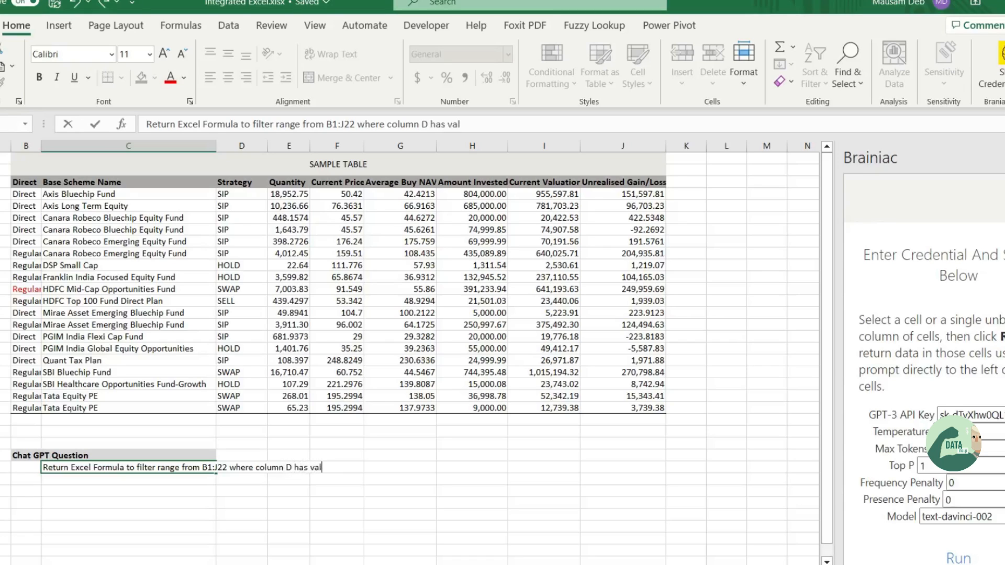
text(ue "S)
text(IP")
Step: Commit the question, select the answer cell beside it and fit column D to the returned formula
key(Return)
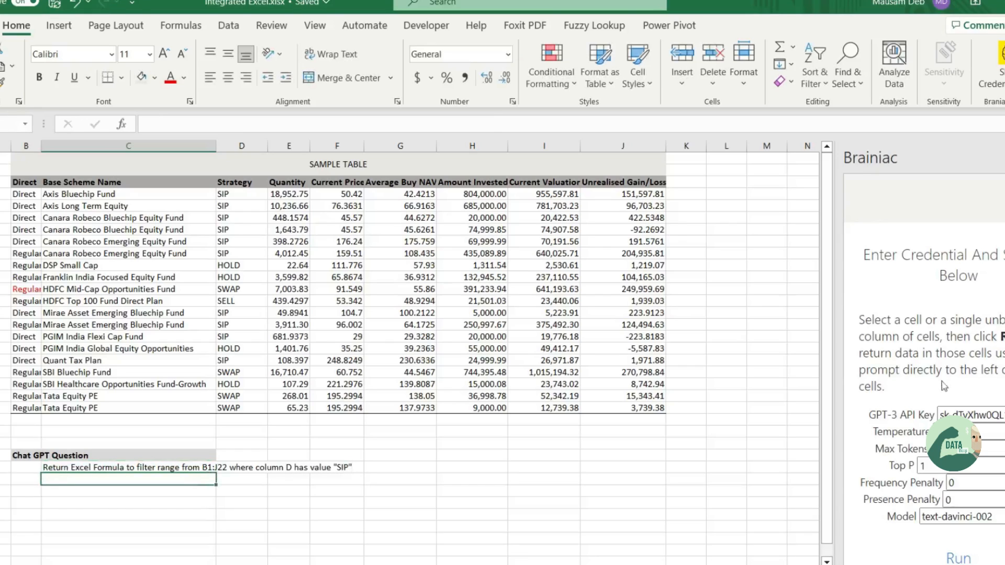
click(236, 468)
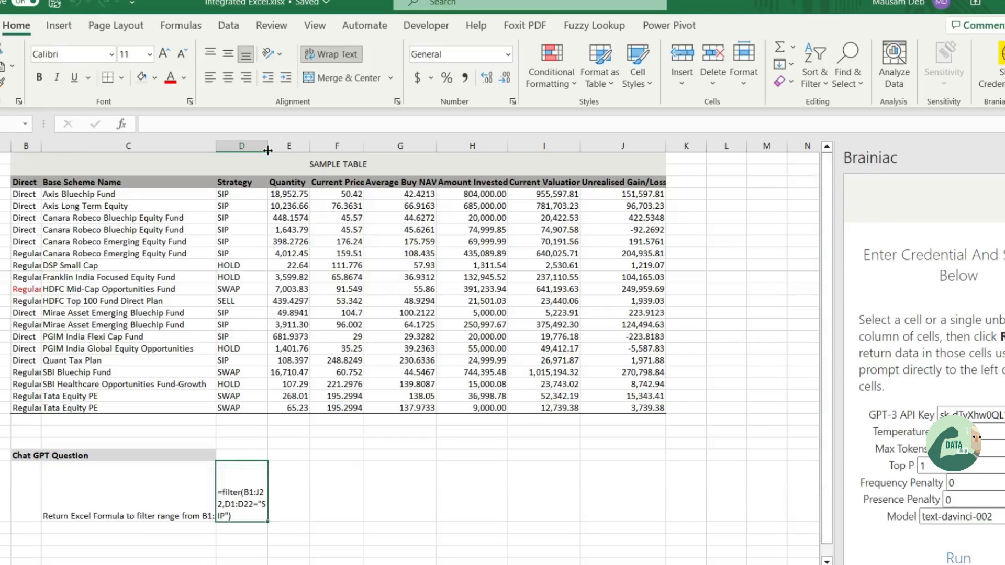
drag(268, 146, 396, 148)
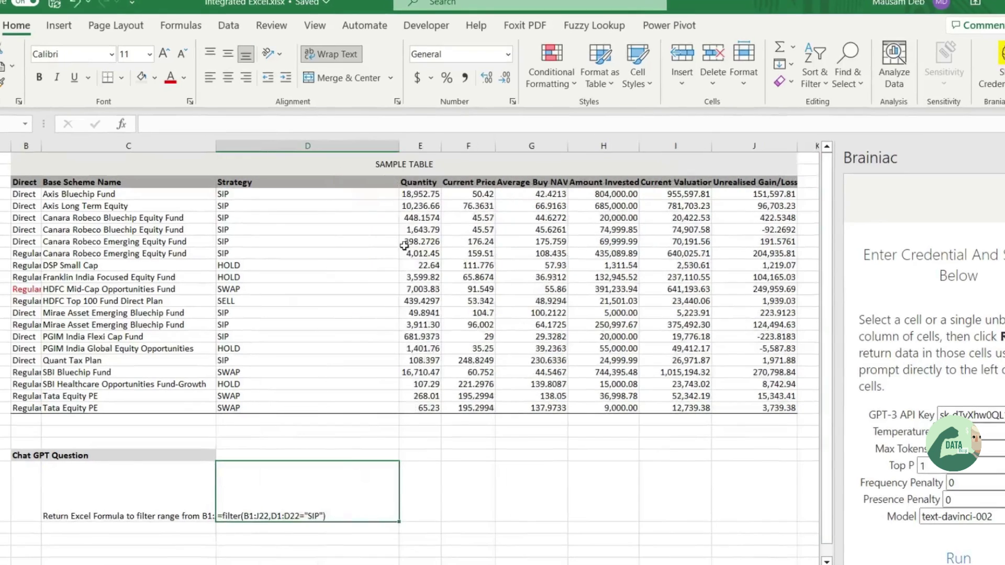
double_click(245, 503)
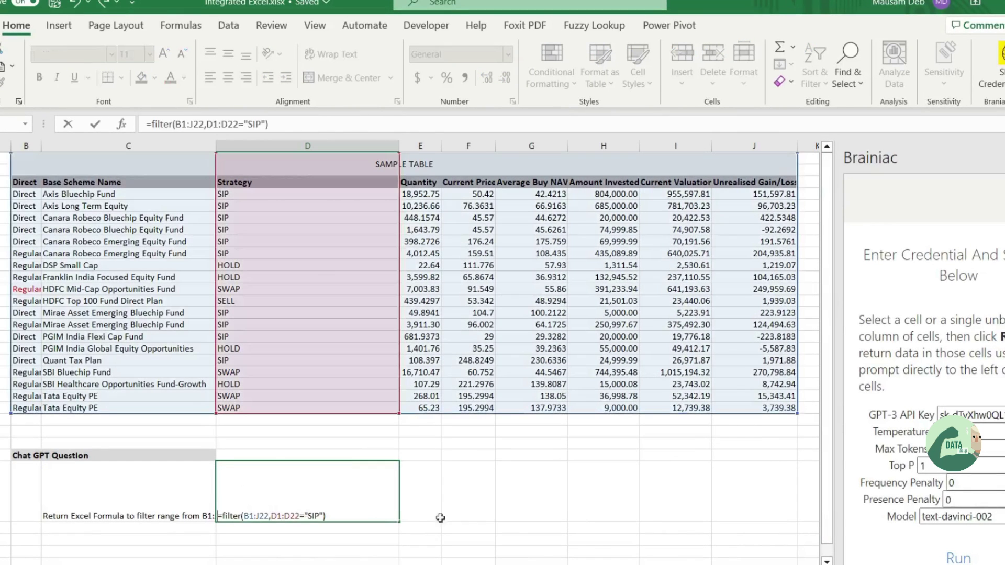
Step: Re-enter the returned =FILTER formula so it spills the SIP rows, then select them to check
click(439, 516)
double_click(256, 472)
key(Return)
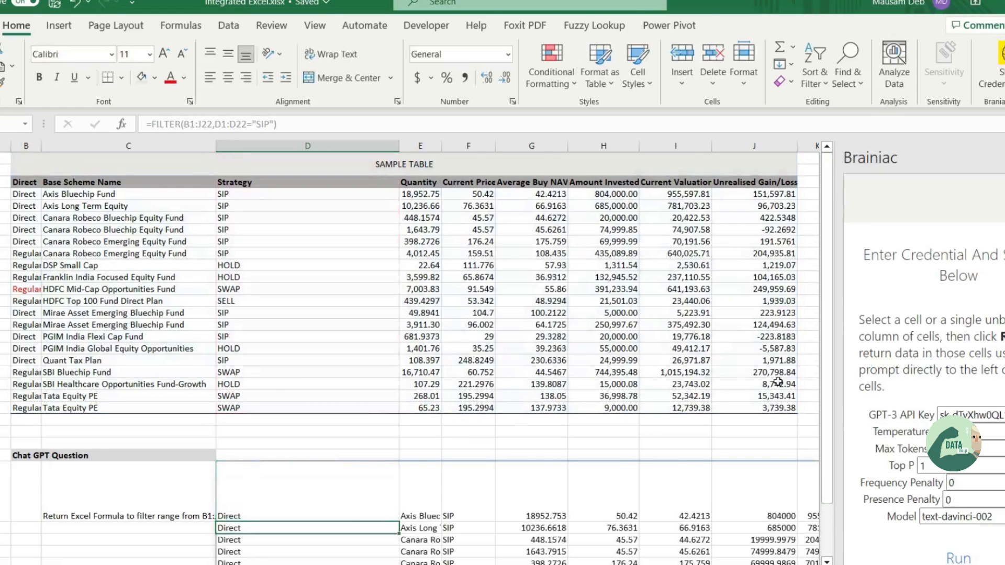
scroll(772, 393, down, 3)
mouse_move(676, 562)
mouse_down()
mouse_move(698, 562)
mouse_move(683, 562)
mouse_up()
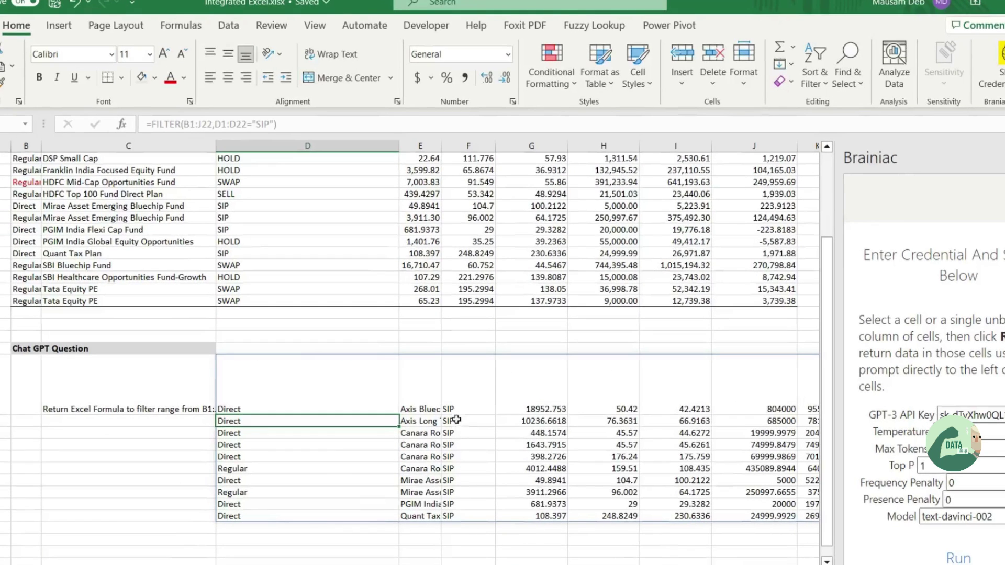
drag(456, 400, 462, 512)
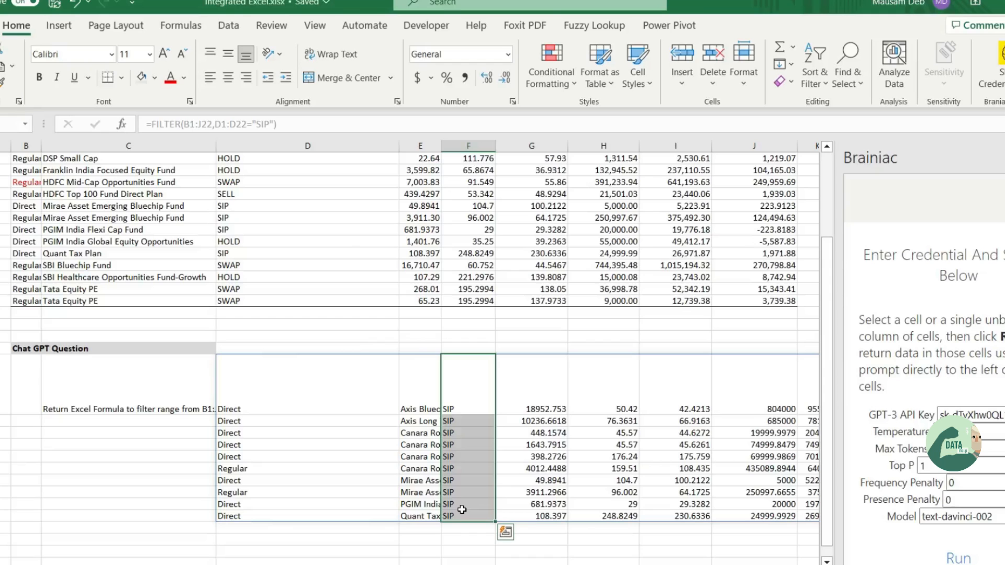
Step: On a blank sheet enter in B2 the request for all European countries with capitals and population, widening B and C
click(157, 561)
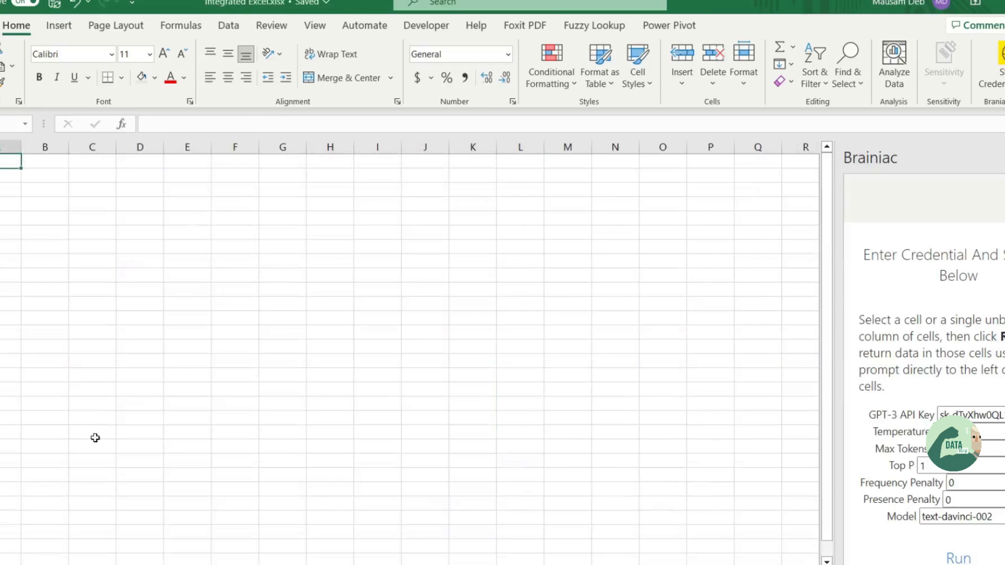
drag(68, 147, 287, 147)
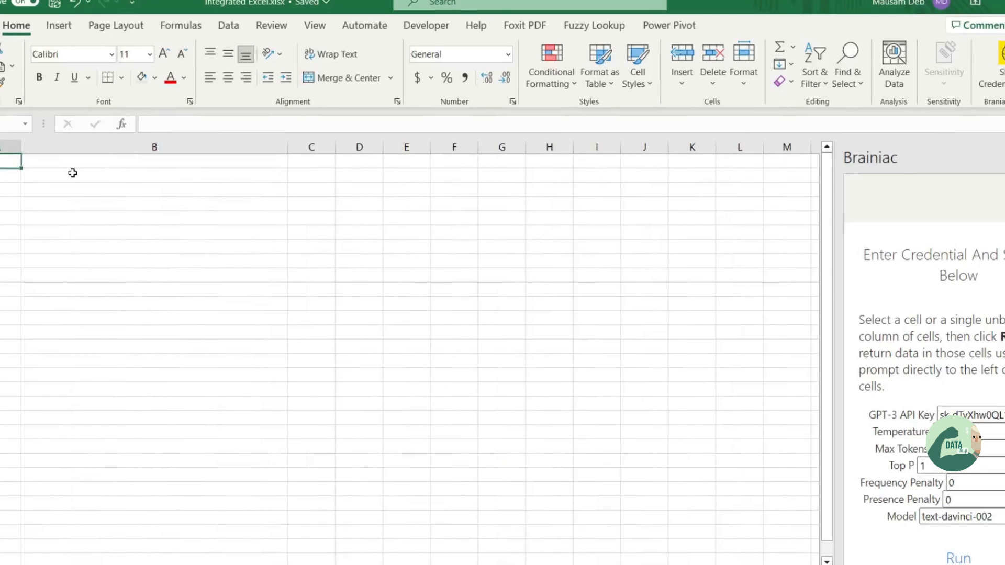
click(72, 172)
text(Can you se)
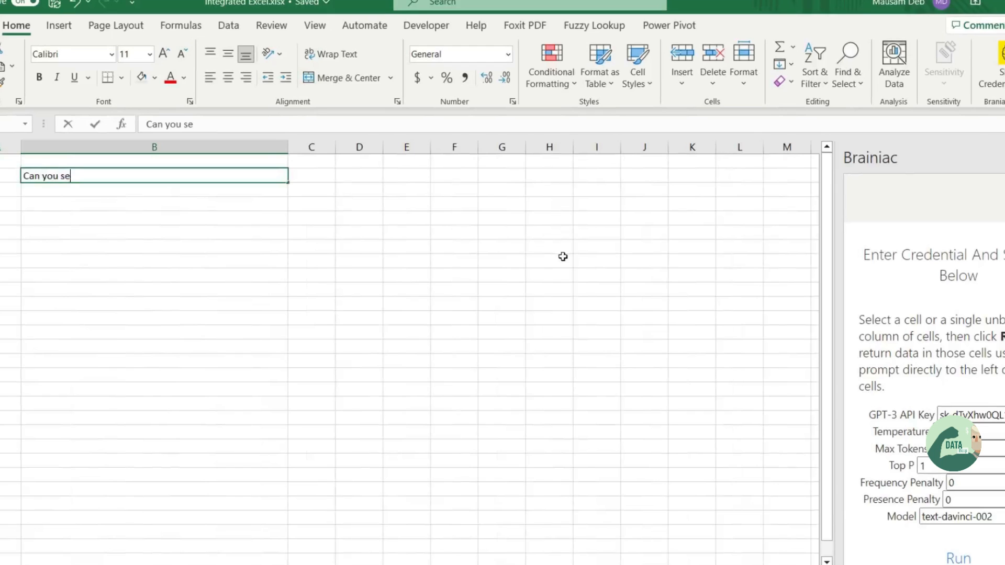
text(nd me a list of all)
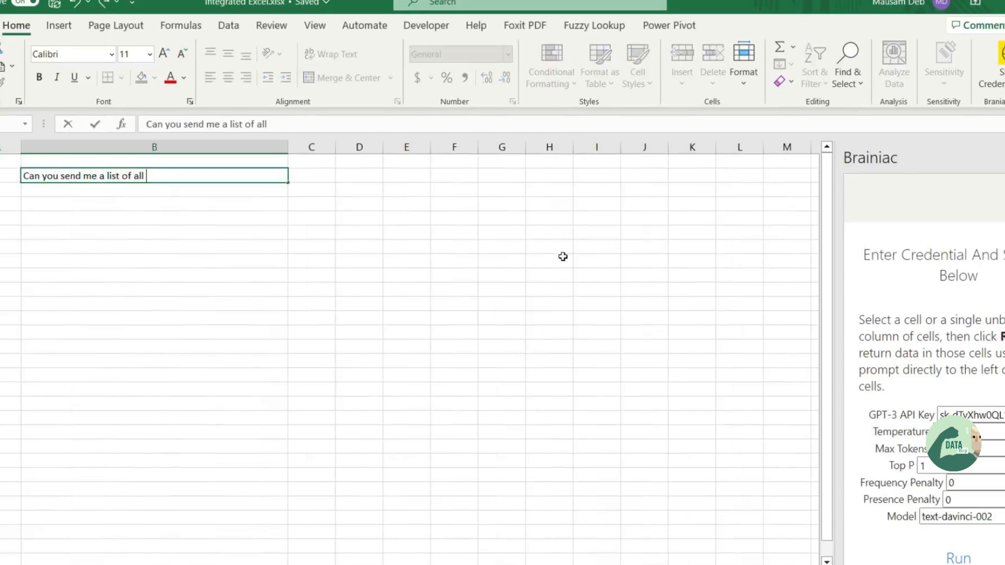
text( europen c)
text(ountries, )
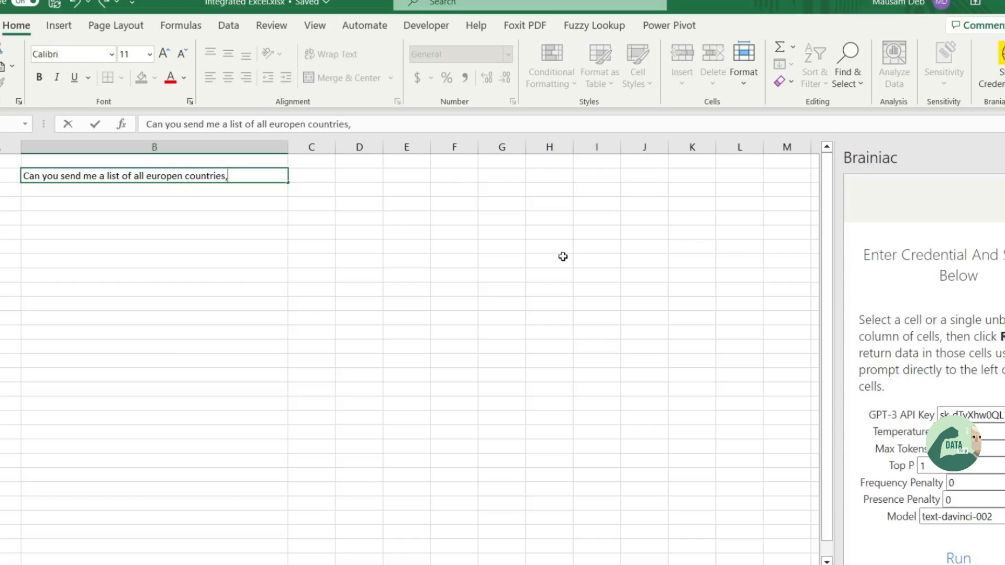
text(ther)
key(BackSpace)
text(ir)
text( capita)
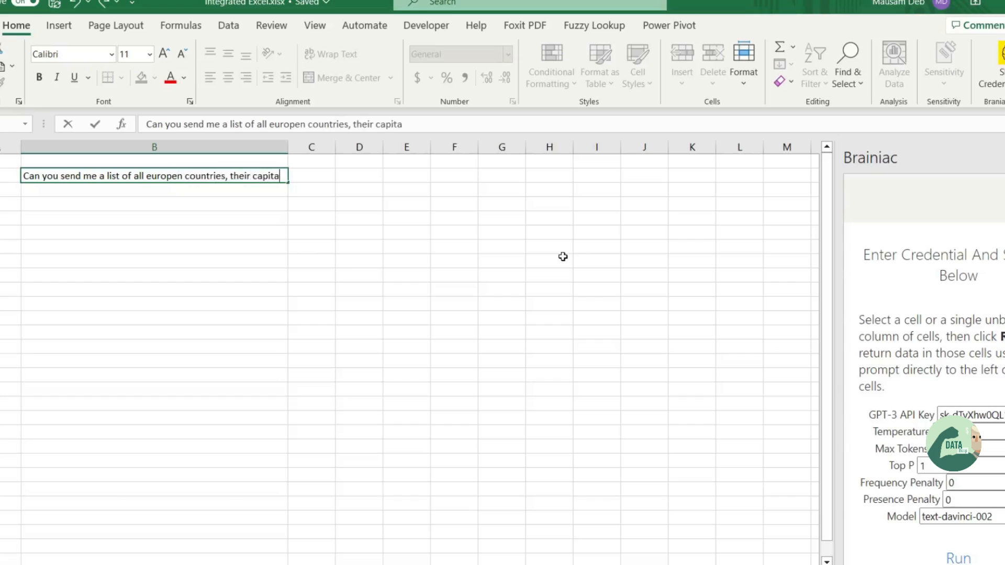
text(ls and p)
text(opulation)
key(Tab)
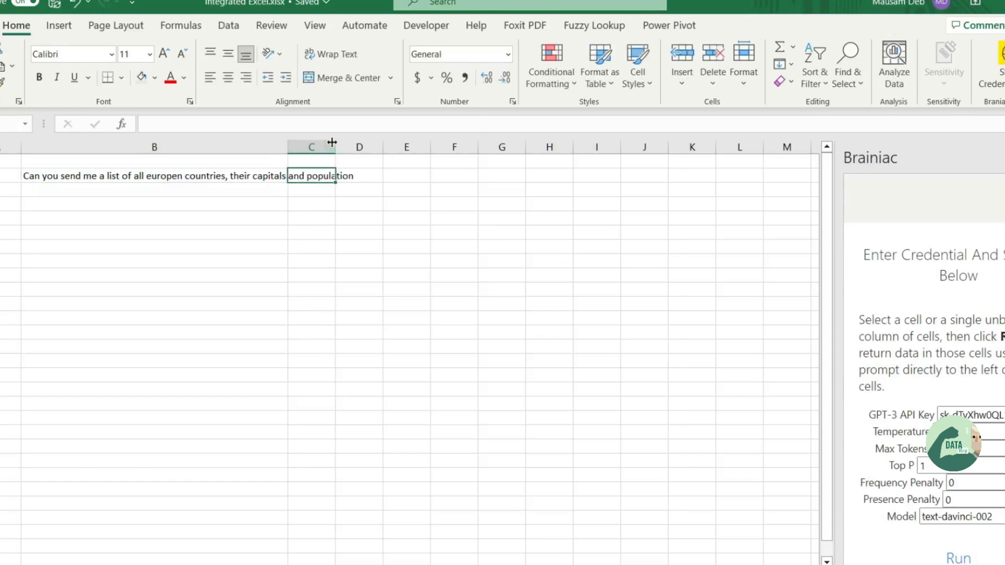
drag(335, 146, 598, 149)
Step: Run Brainiac on the question, then select the word 'all' in B2 to reword it
click(959, 559)
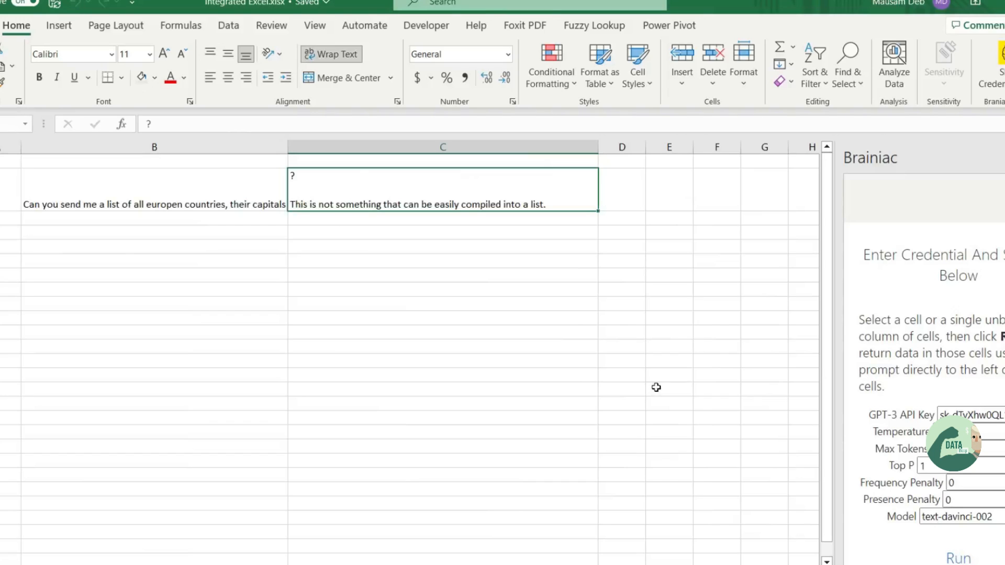
click(115, 182)
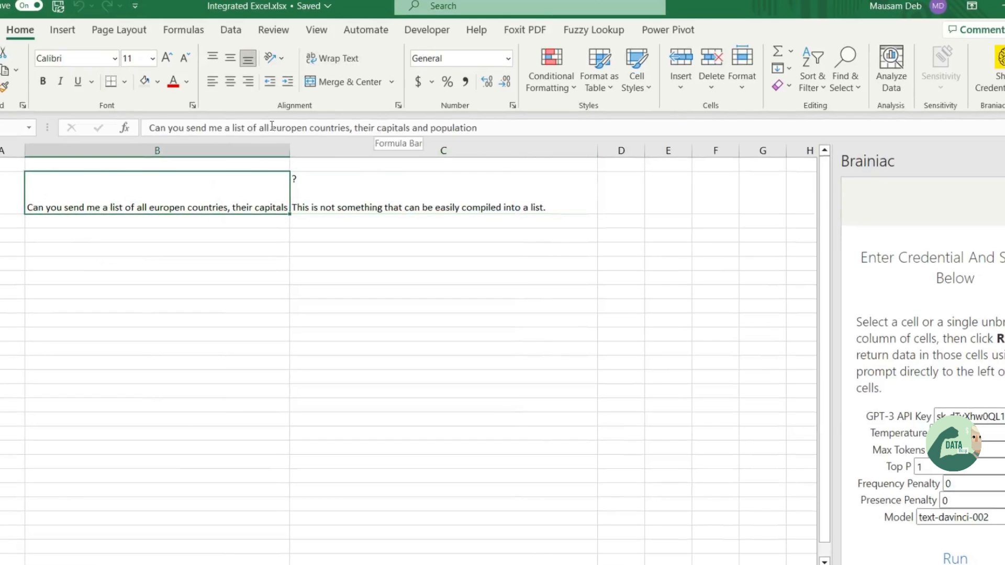
double_click(264, 128)
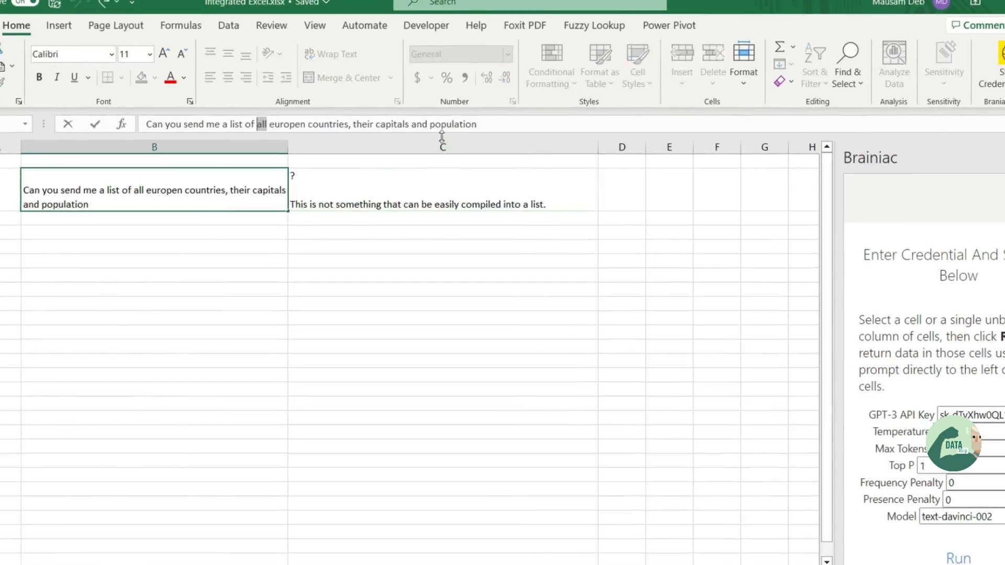
text(5)
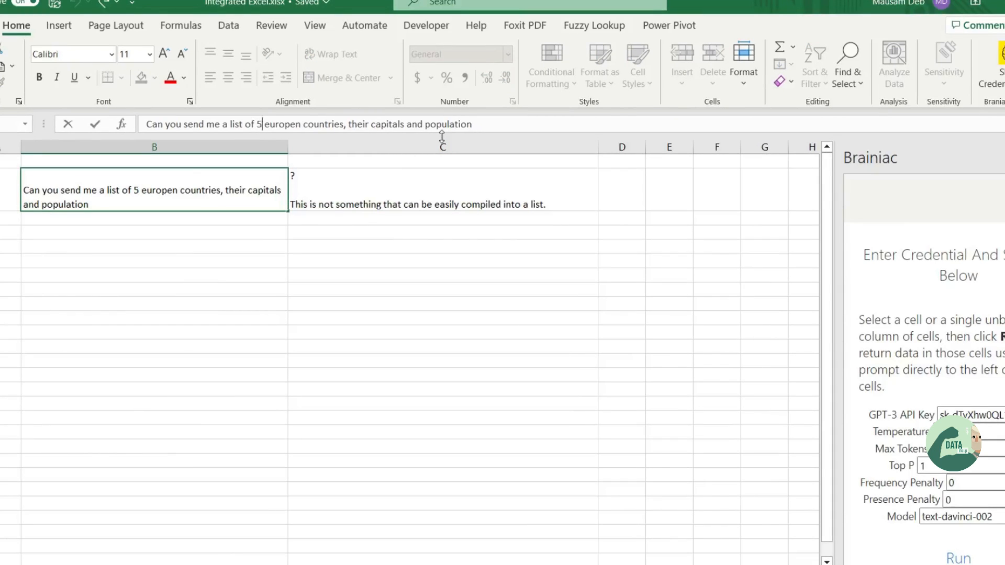
Step: Commit the reworded prompt asking for 5 European countries, capitals and populations
key(Tab)
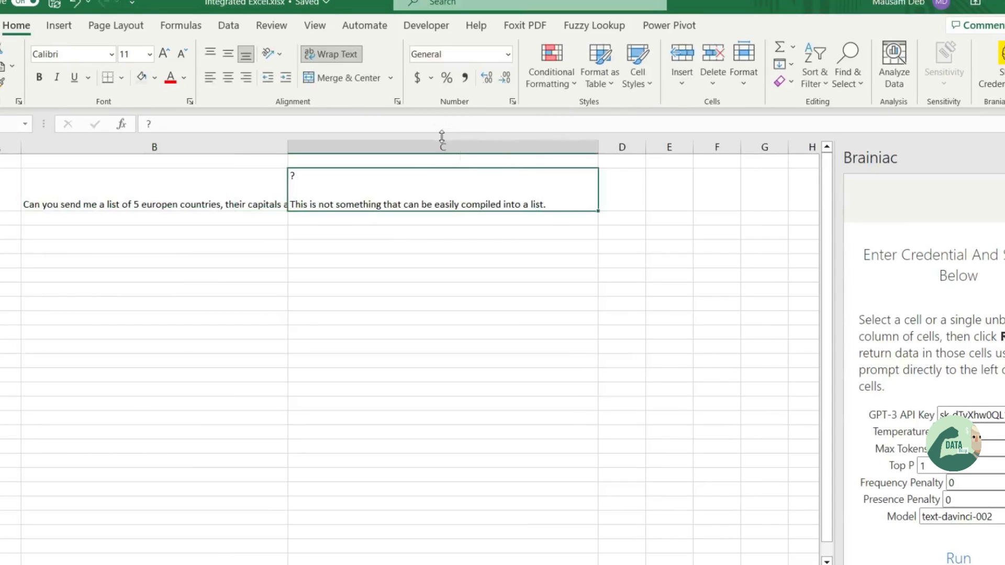